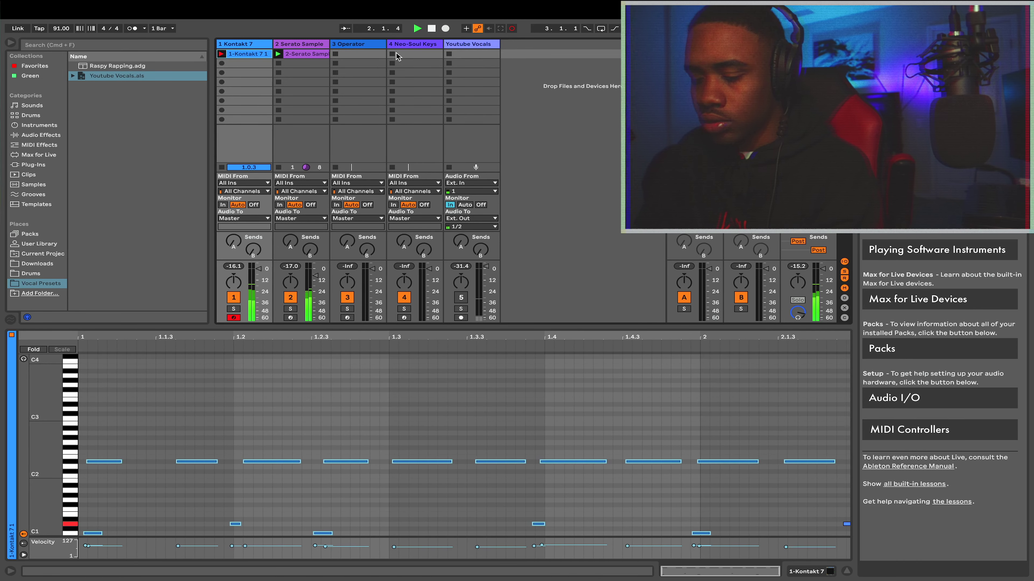
End session recording into the Kontakt 7 drum clip.
{"action": "left_click", "coordinate": [512, 29]}
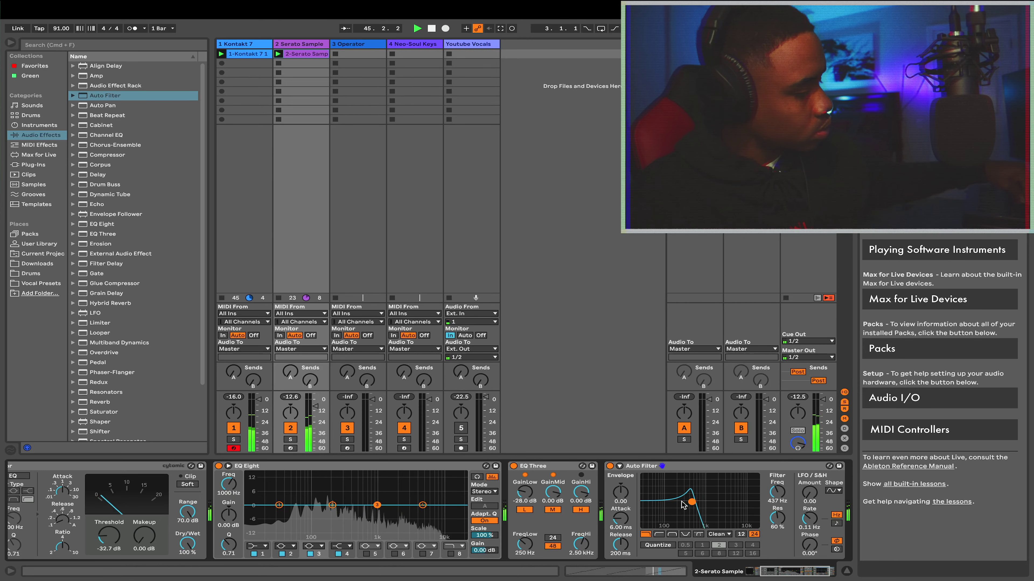
Adjust the Serato Sample track's Auto Filter cutoff, compare its high-pass response with the filter bypassed, and set the type back to low-pass.
{"action": "left_click_drag", "start_coordinate": [683, 505], "coordinate": [680, 510]}
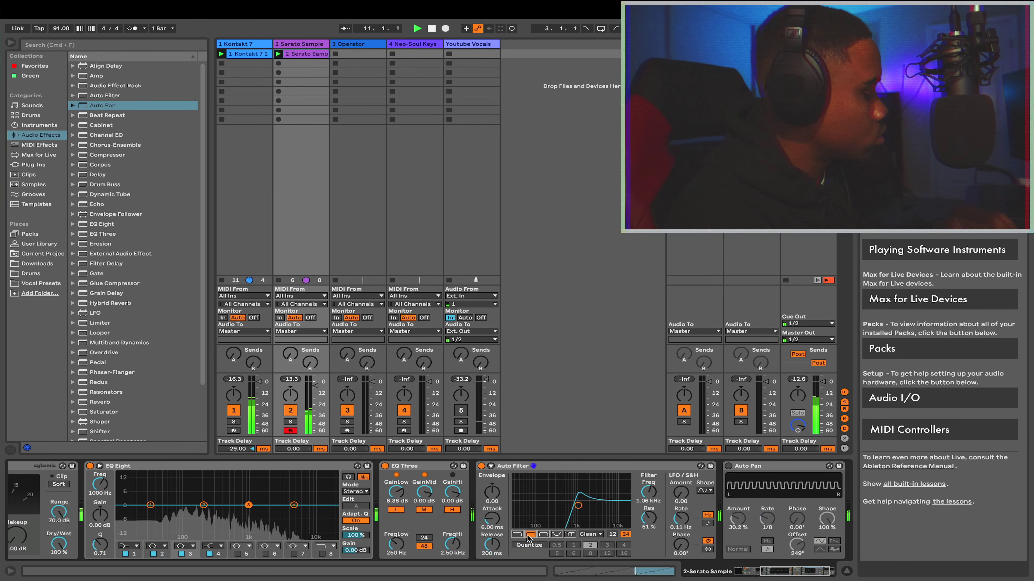
{"action": "left_click", "coordinate": [529, 535]}
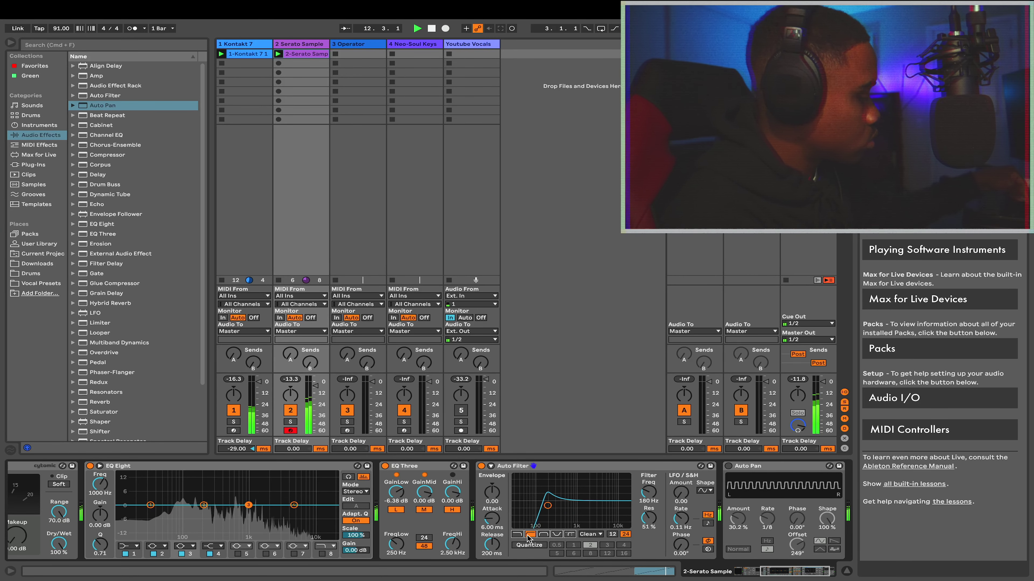
{"action": "left_click", "coordinate": [481, 466]}
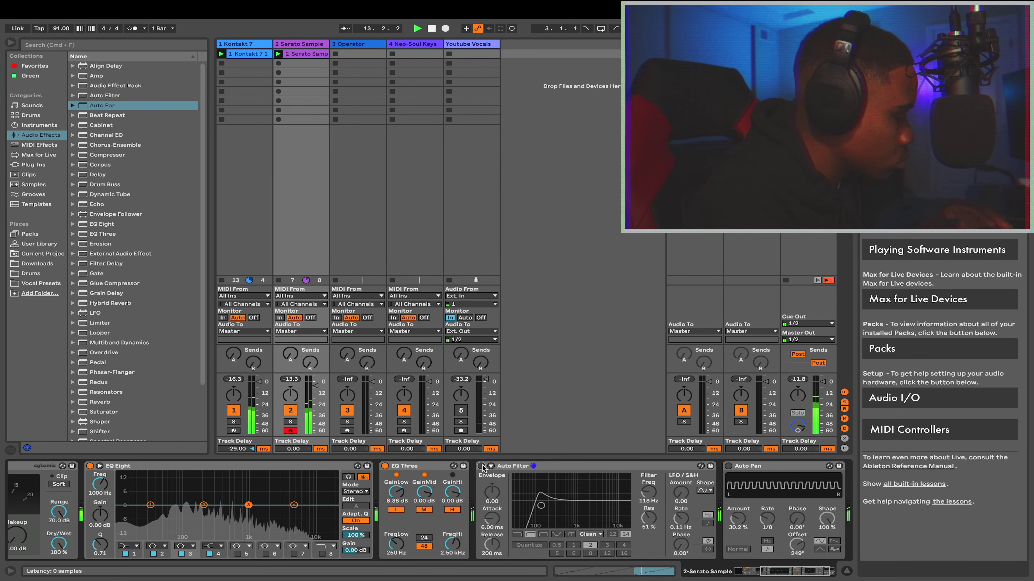
{"action": "left_click", "coordinate": [516, 534]}
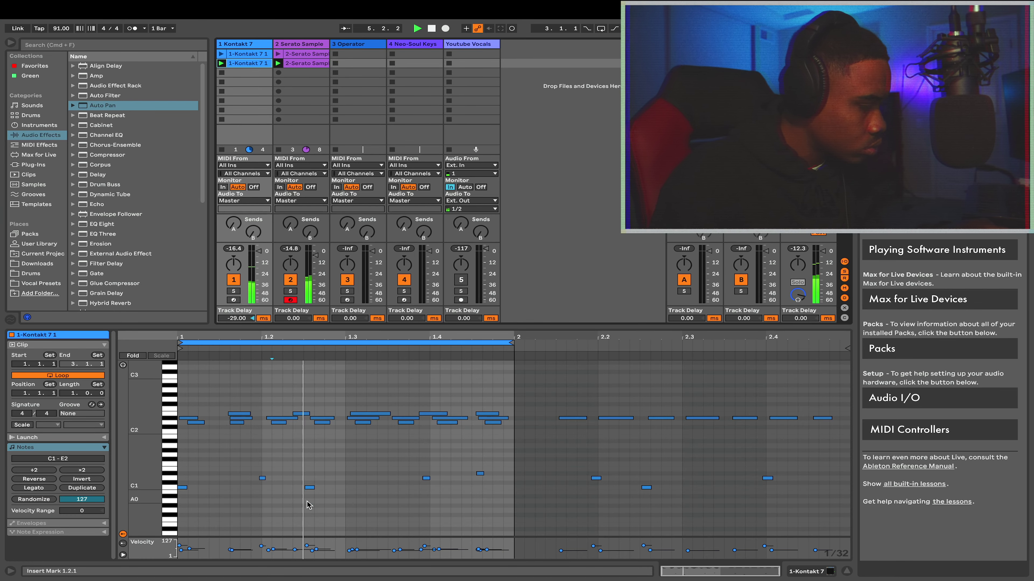
Move the C1 note between beats 1.2 and 1.3 of the second Kontakt 7 clip later to 1.3.1.
{"action": "left_click", "coordinate": [309, 488]}
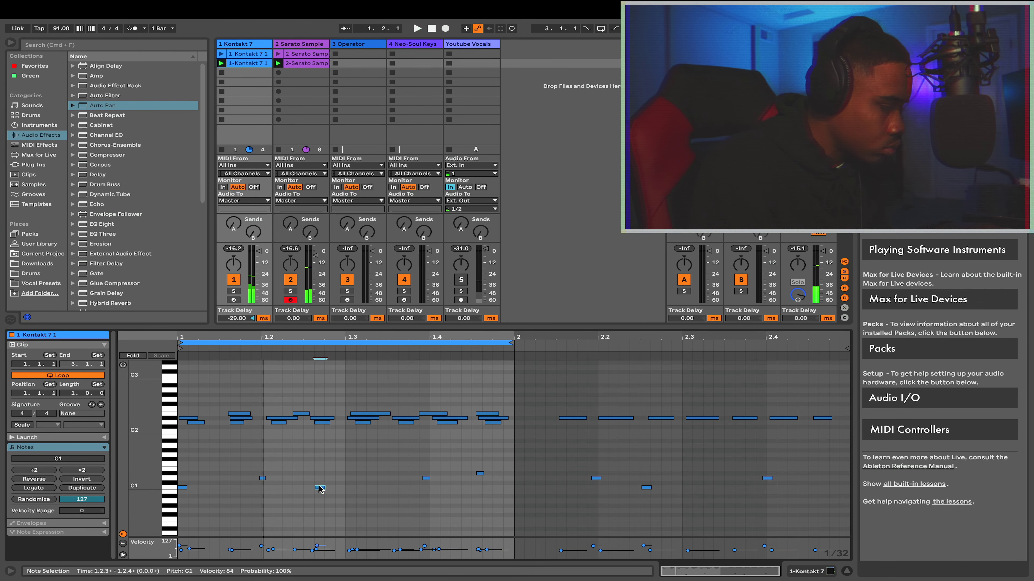
{"action": "key", "text": "space"}
{"action": "key", "text": "Right"}
{"action": "key", "text": "Right"}
{"action": "key", "text": "Right"}
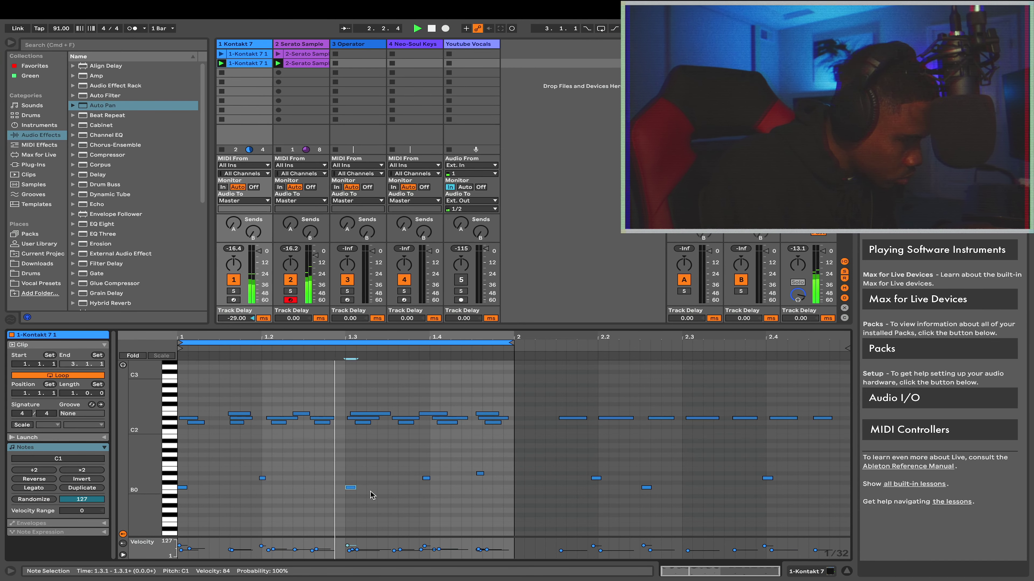
Nudge the D1 note just before beat 1.4 slightly later and add a C1 note at 1.3.3.
{"action": "left_click", "coordinate": [426, 478]}
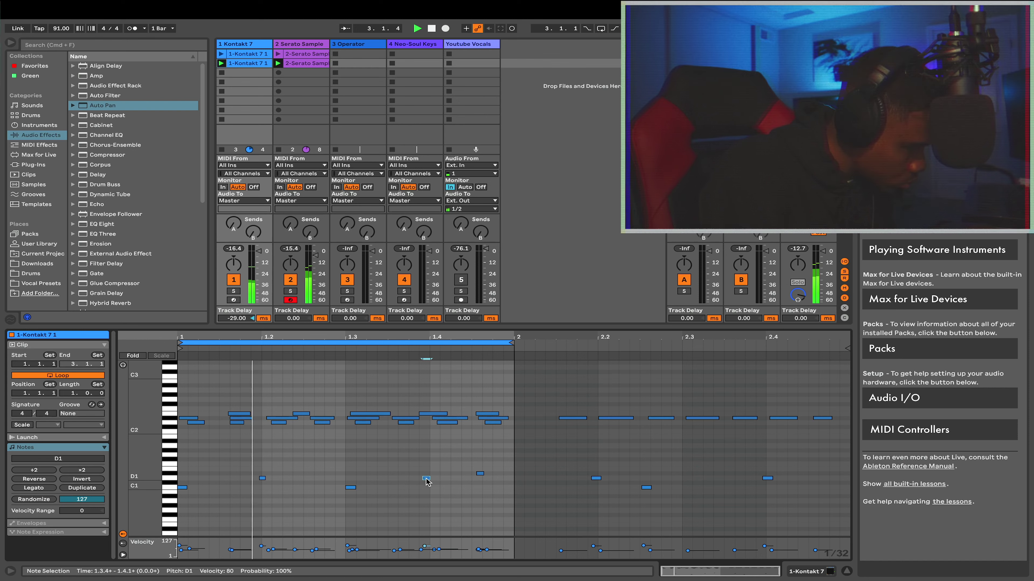
{"action": "left_click_drag", "start_coordinate": [428, 481], "coordinate": [431, 481]}
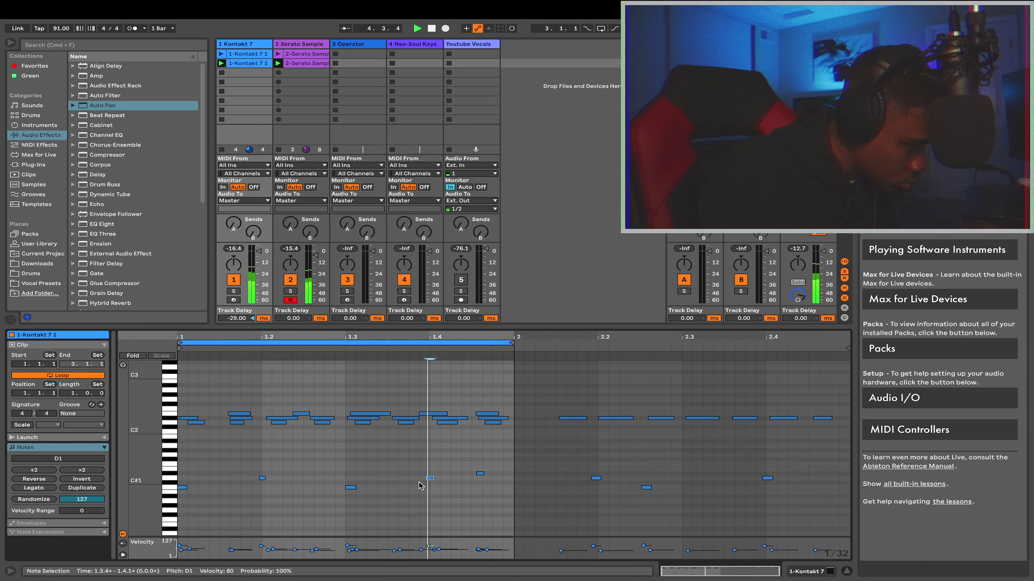
{"action": "double_click", "coordinate": [401, 487]}
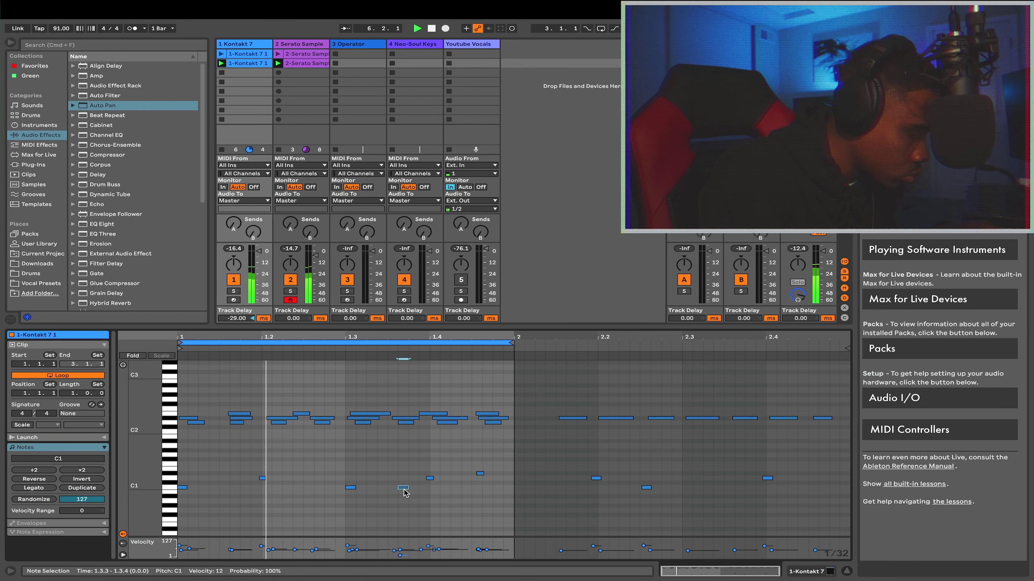
{"action": "left_click_drag", "start_coordinate": [404, 493], "coordinate": [399, 482]}
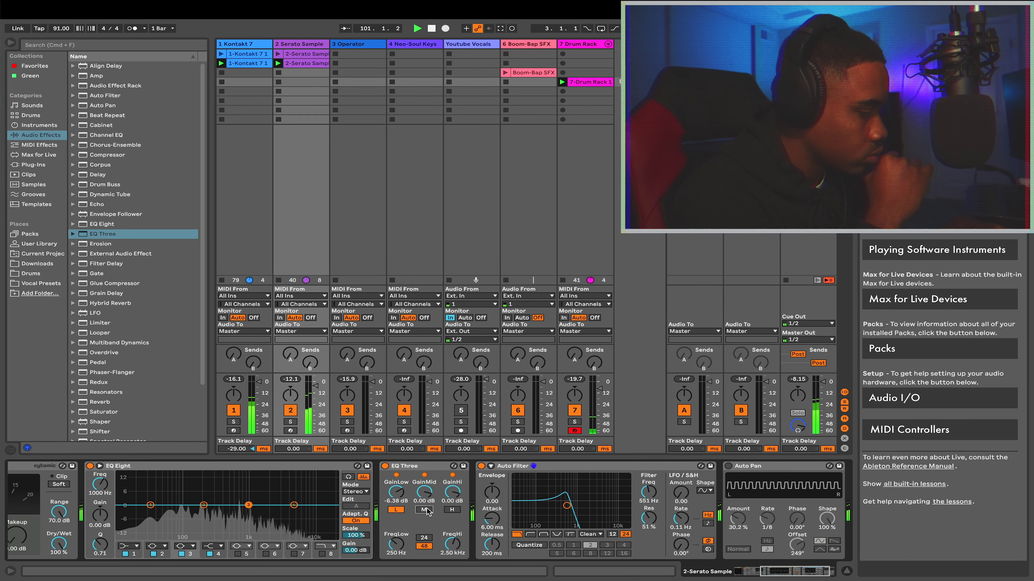
Bypass the Auto Filter on the Serato Sample track.
{"action": "left_click", "coordinate": [481, 466]}
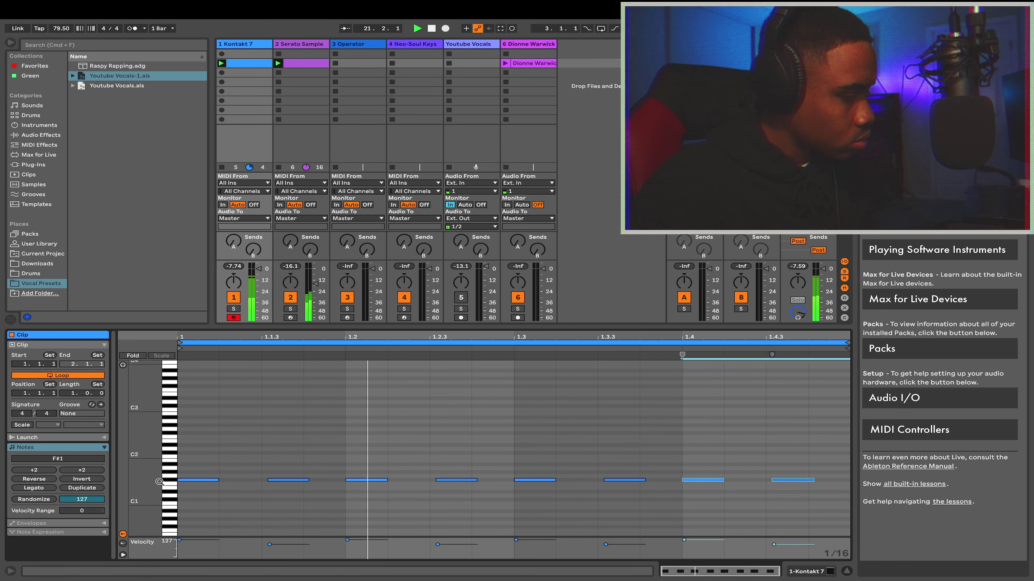
Shift all F#1 notes in the Kontakt 7 clip slightly later, off the grid.
{"action": "left_click", "coordinate": [161, 480]}
{"action": "left_click_drag", "start_coordinate": [187, 480], "coordinate": [190, 481]}
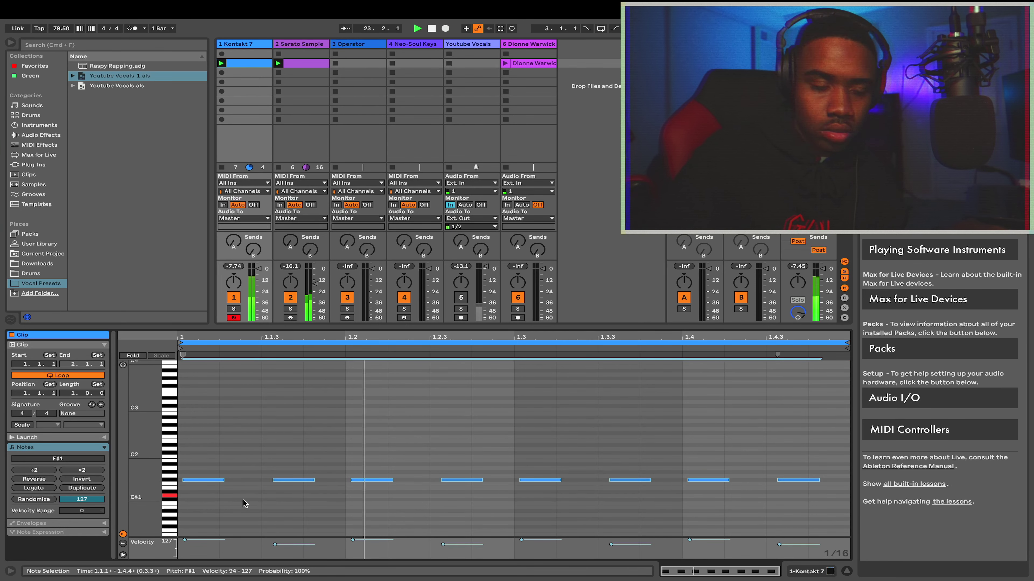
Add D1 notes on beats 1.2 and 1.4 of the Kontakt 7 clip and nudge both slightly earlier.
{"action": "double_click", "coordinate": [364, 496]}
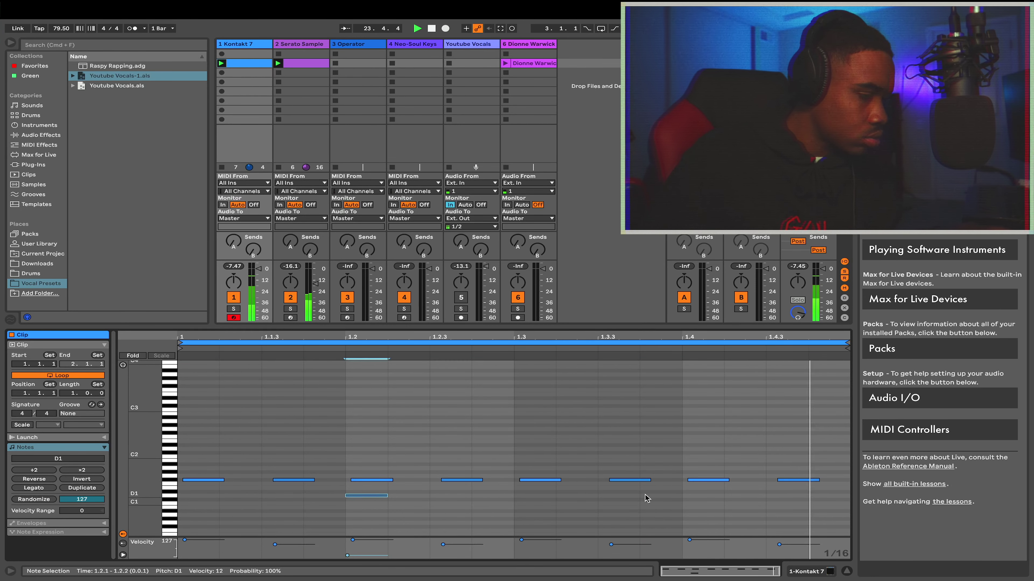
{"action": "double_click", "coordinate": [692, 496]}
{"action": "left_click_drag", "start_coordinate": [686, 532], "coordinate": [360, 498]}
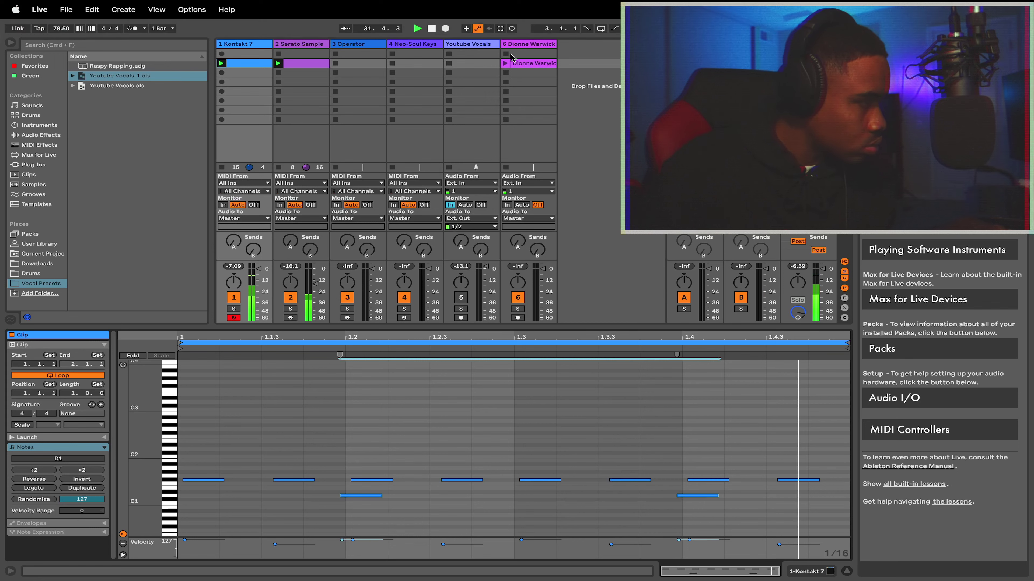
Overdub additional drum notes into the looping Kontakt 7 clip with session recording, including C1 and D#1 hits.
{"action": "left_click", "coordinate": [512, 29]}
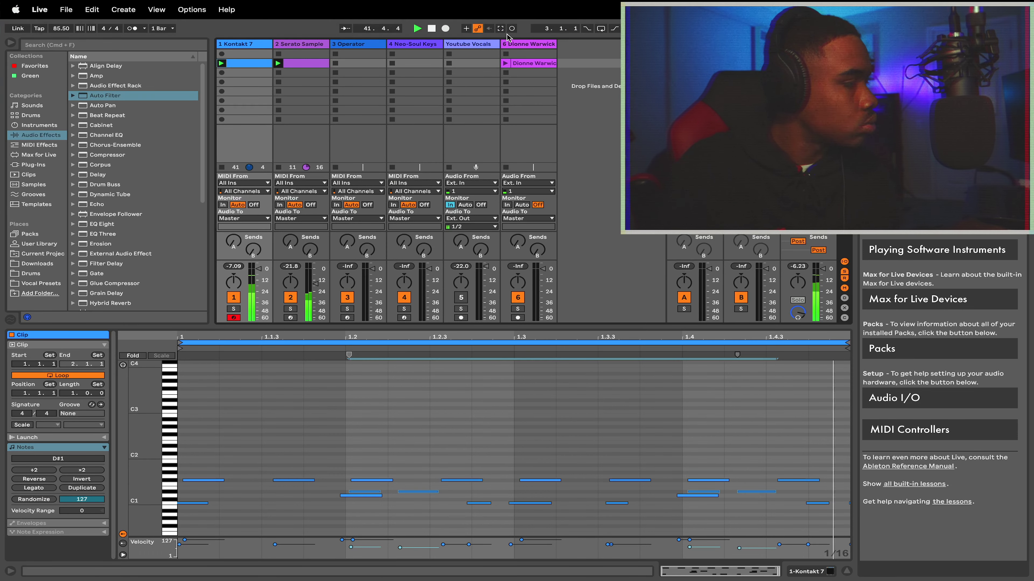
{"action": "left_click", "coordinate": [512, 28]}
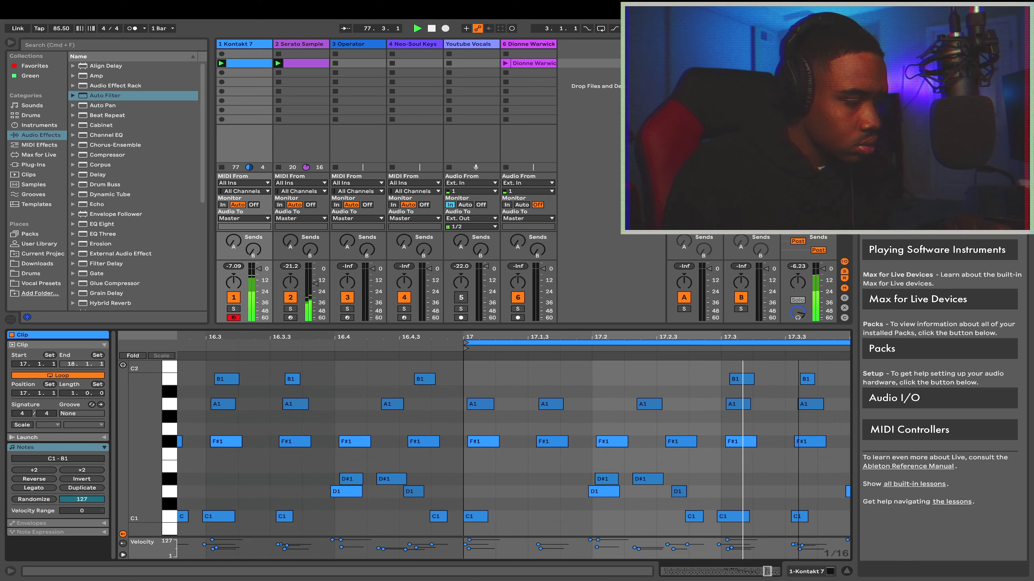
{"action": "left_click_drag", "start_coordinate": [615, 341], "coordinate": [615, 339]}
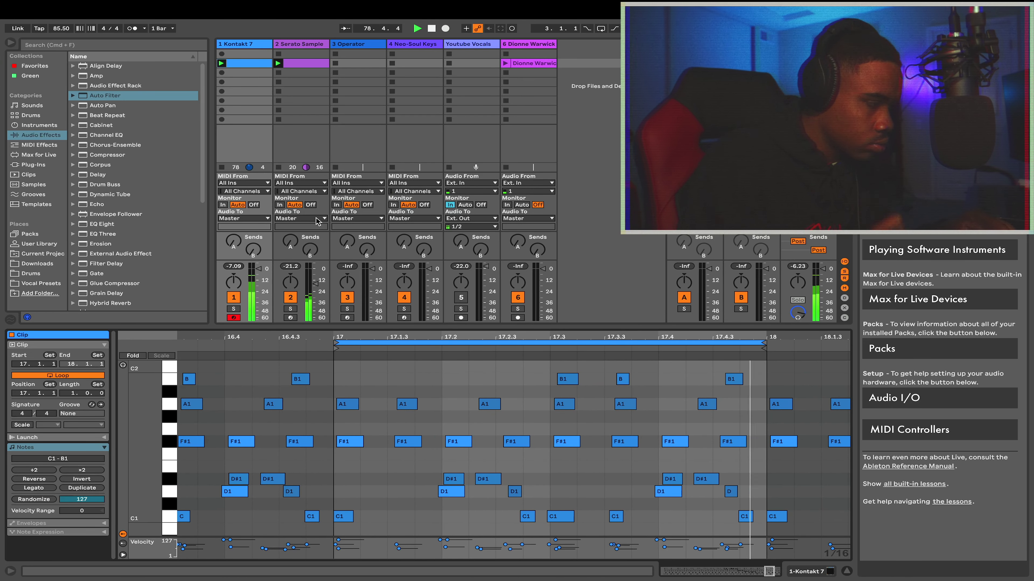
Disarm the Kontakt 7 track and switch the Serato Sample track's Auto Filter to high-pass with the device enabled.
{"action": "left_click", "coordinate": [234, 318]}
{"action": "left_click", "coordinate": [298, 60]}
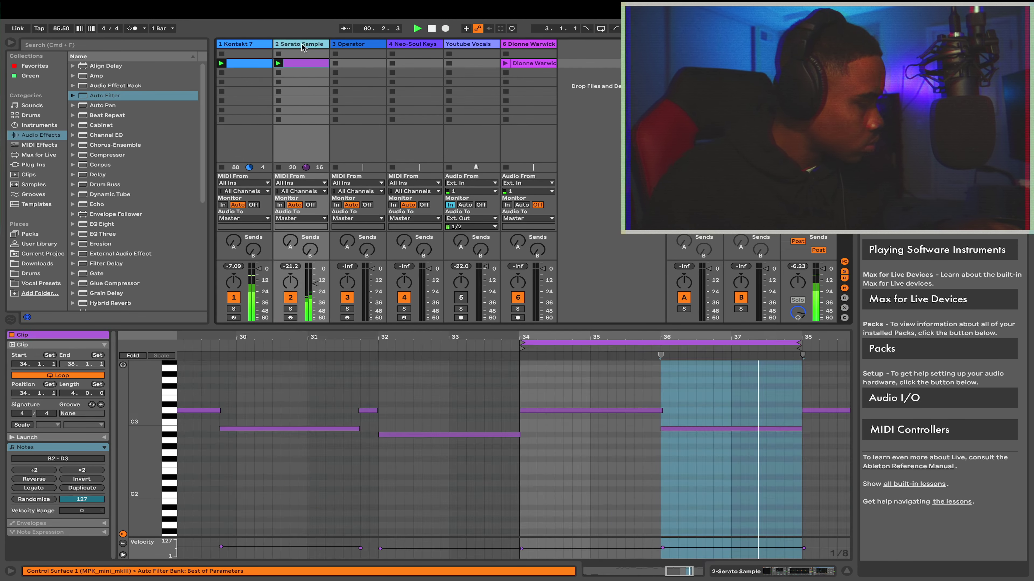
{"action": "key", "text": "shift+Tab"}
{"action": "left_click", "coordinate": [583, 467]}
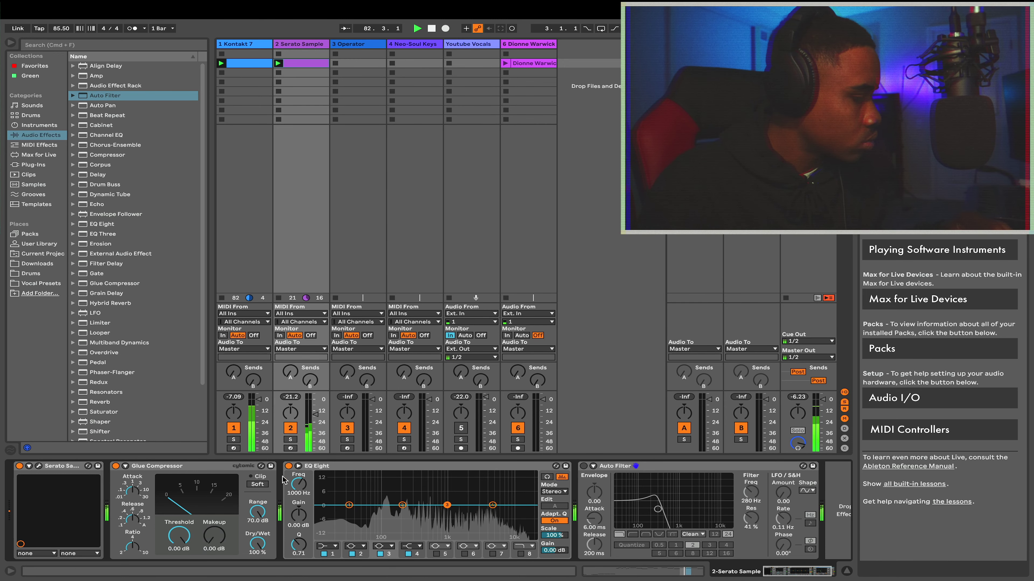
{"action": "left_click", "coordinate": [632, 535]}
{"action": "left_click", "coordinate": [583, 466]}
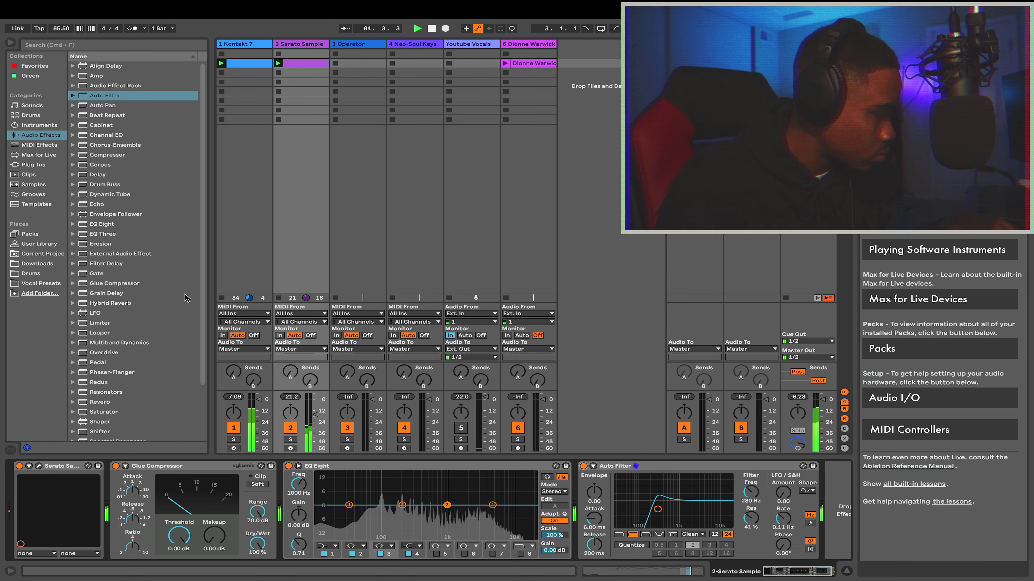
Activate the Youtube Vocals track and add a Reverb after the Auto Filter on the Serato Sample track.
{"action": "left_click", "coordinate": [458, 429]}
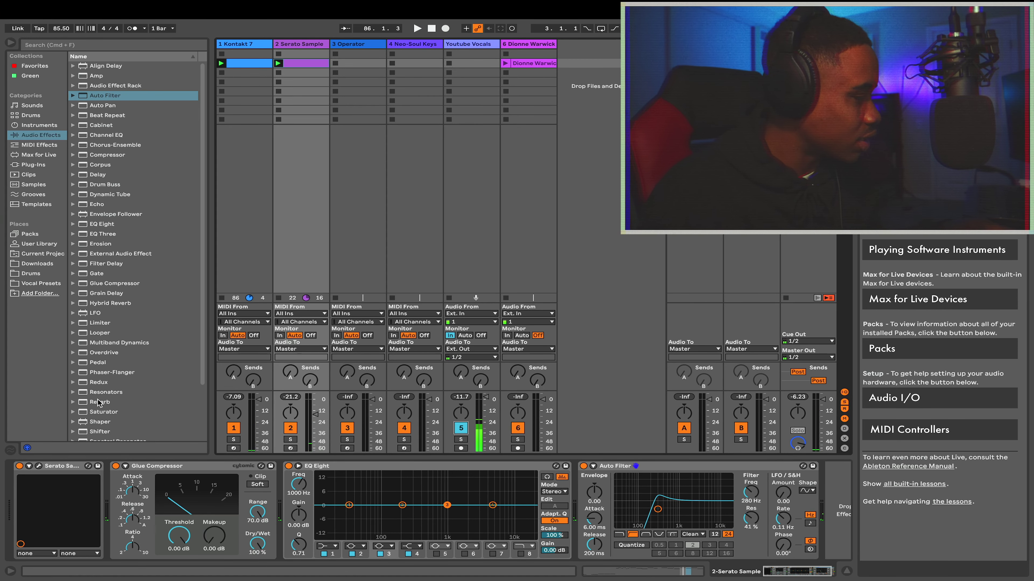
{"action": "left_click_drag", "start_coordinate": [99, 403], "coordinate": [519, 479]}
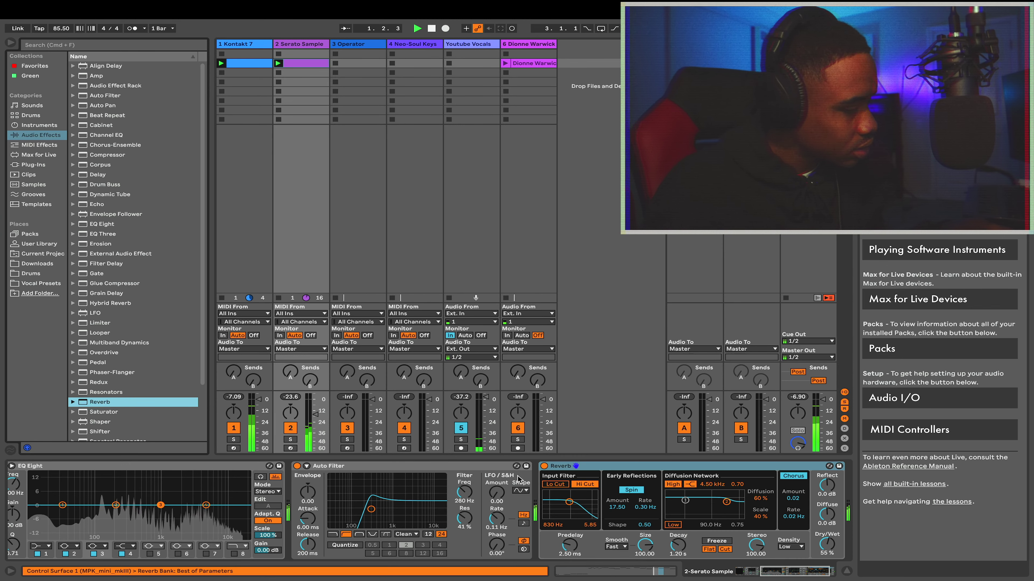
{"action": "left_click", "coordinate": [554, 484]}
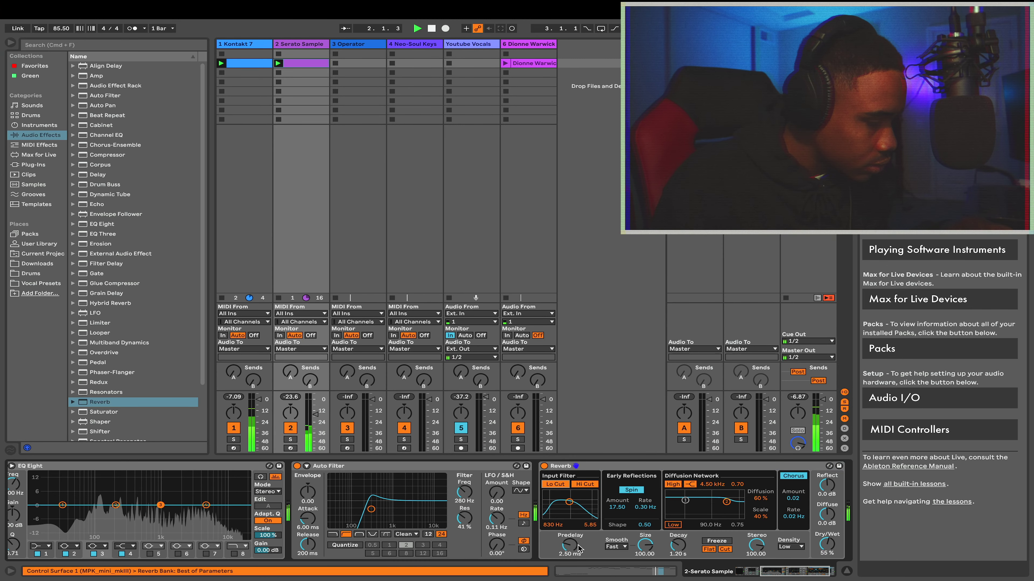